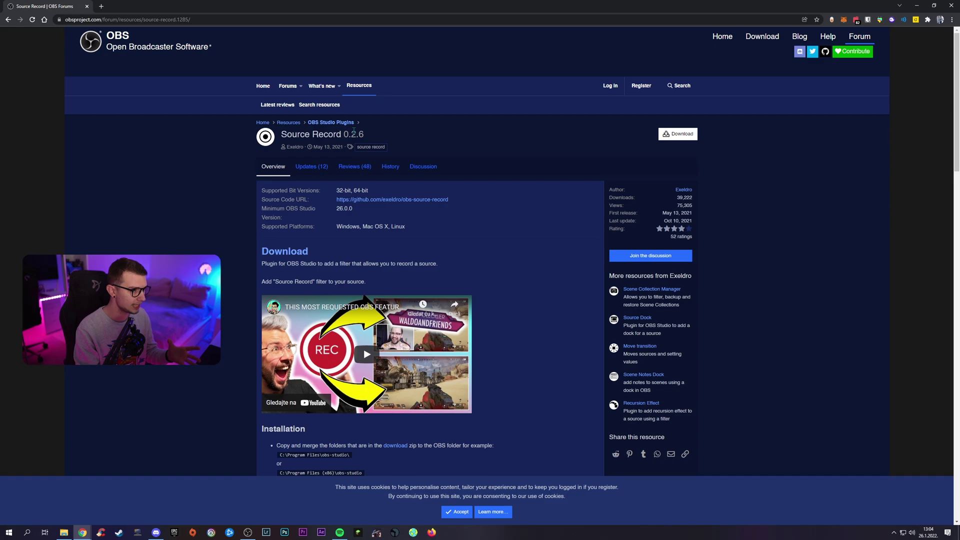
- Bring up the Source Record plugin's download choices and highlight the source-record-0.2.6-windows-installer.zip entry
click(679, 135)
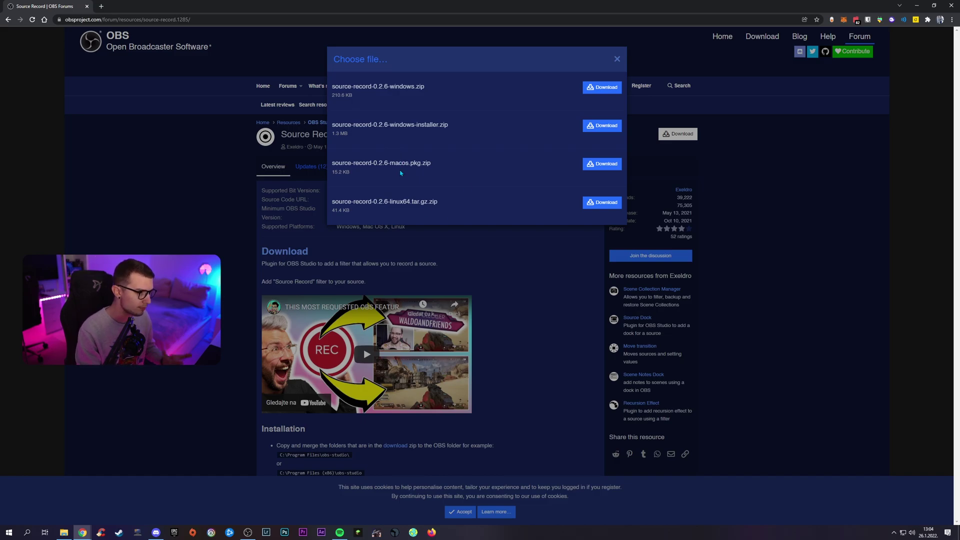
drag(444, 125, 343, 125)
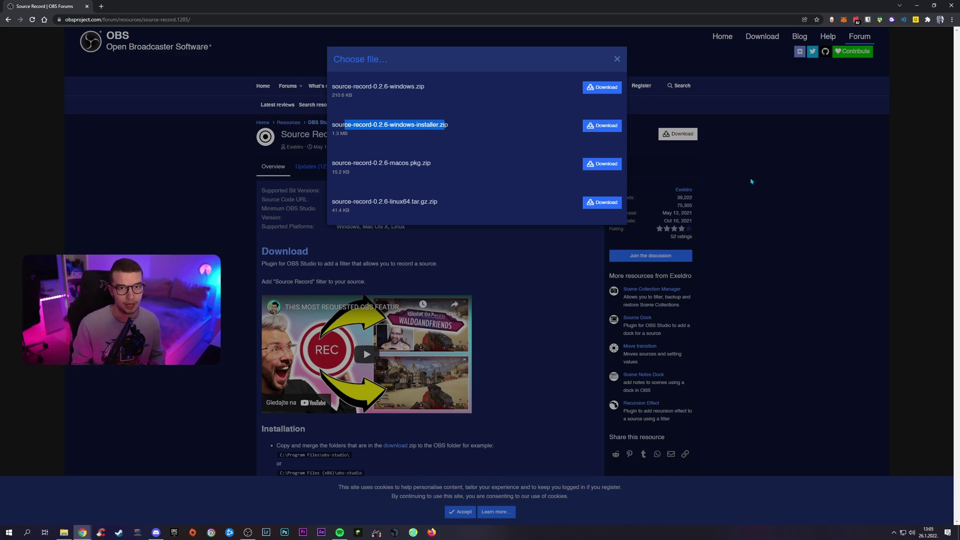
- Switch to OBS and open the filters of the visible Avermedia Duo webcam source, shifting the filters window clear of the centre
key(alt+Tab)
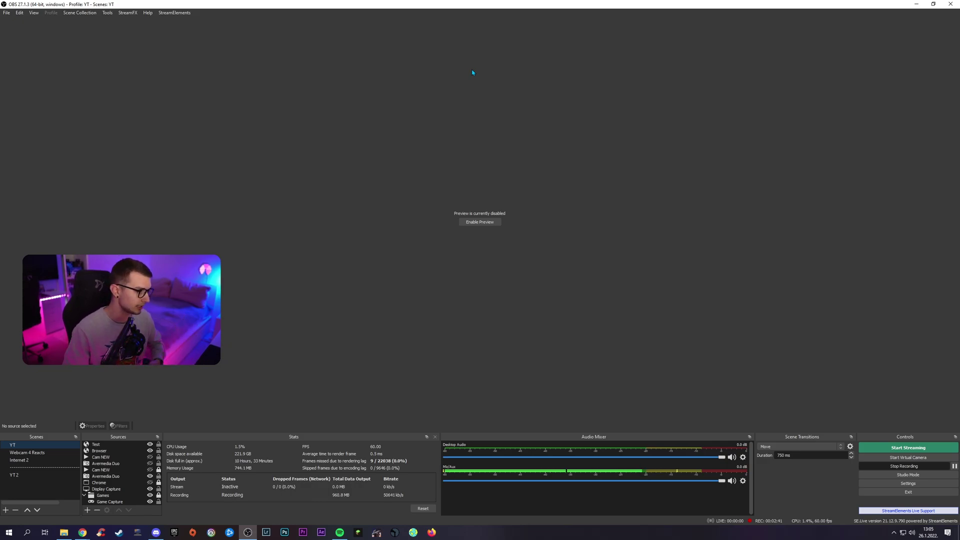
right_click(108, 477)
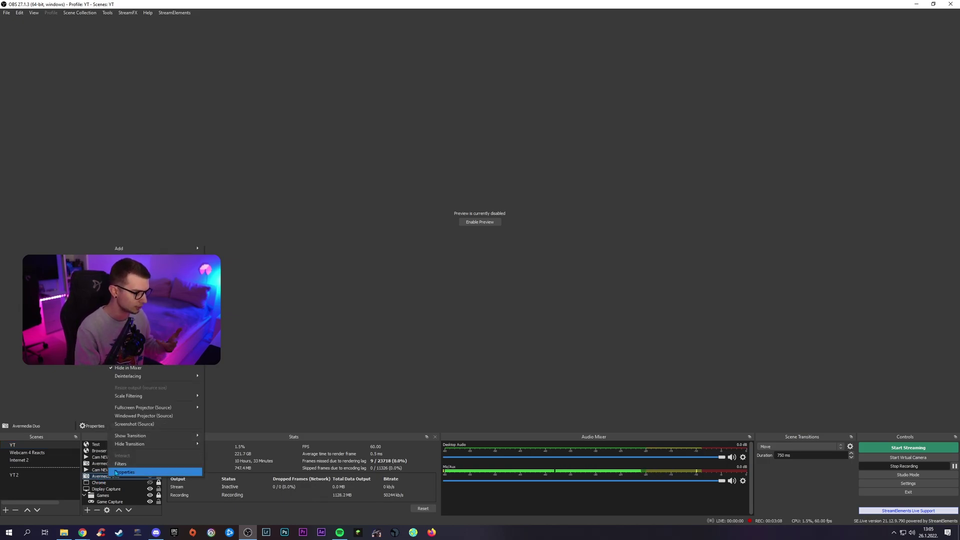
click(118, 467)
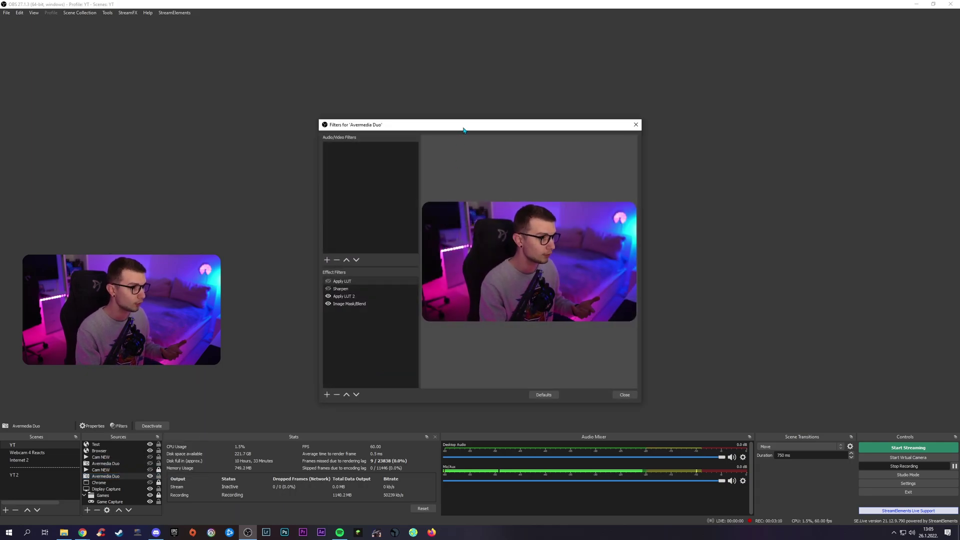
drag(465, 125, 585, 114)
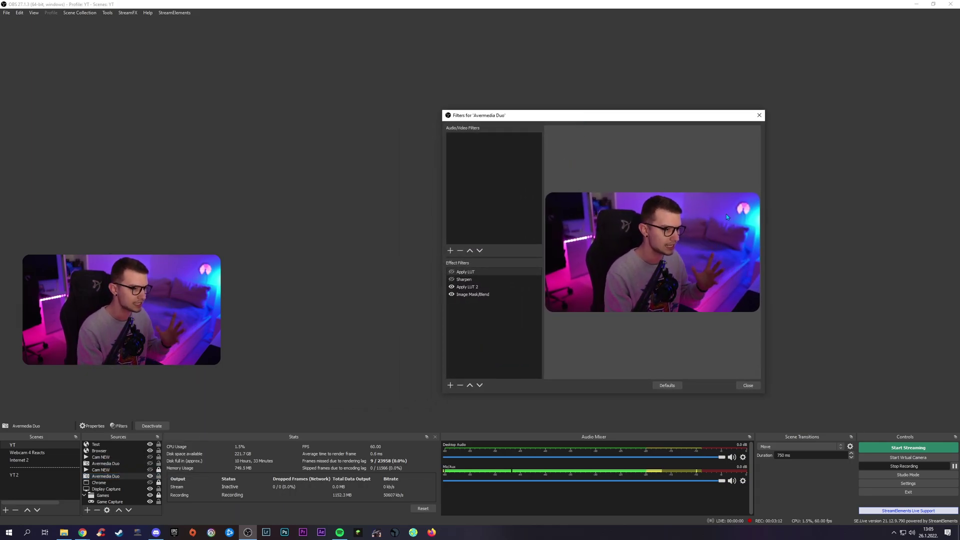
- Add a Source Record effect filter under its default name to the Avermedia Duo source and disable it
click(488, 307)
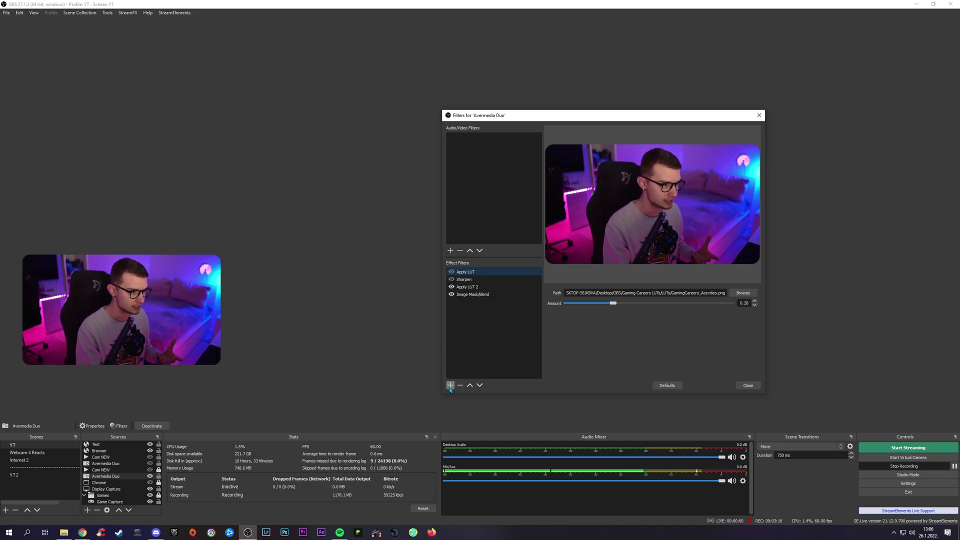
click(450, 386)
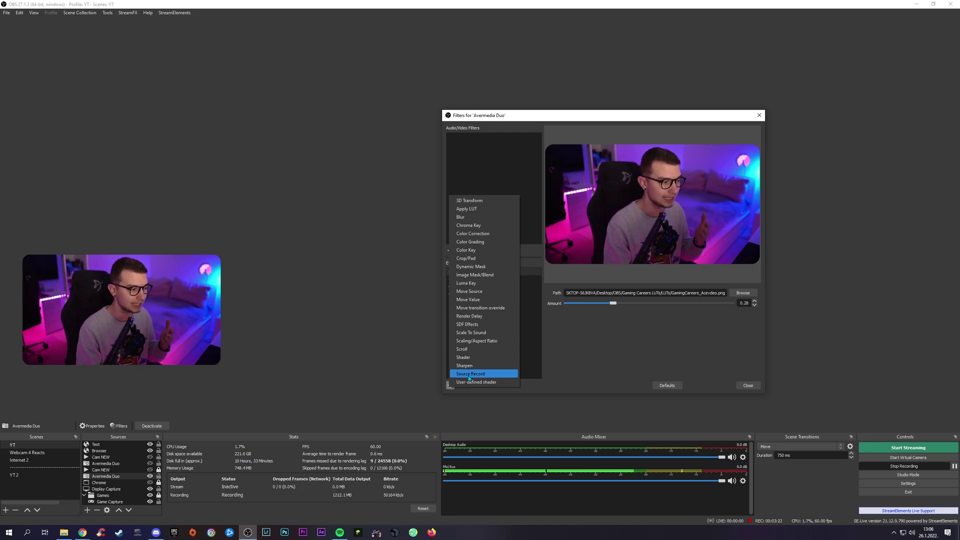
click(469, 374)
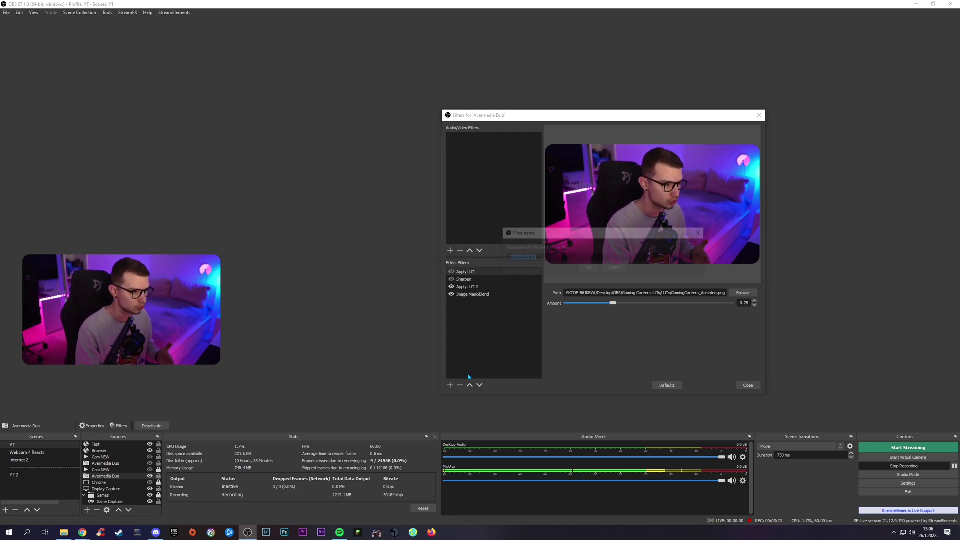
click(588, 268)
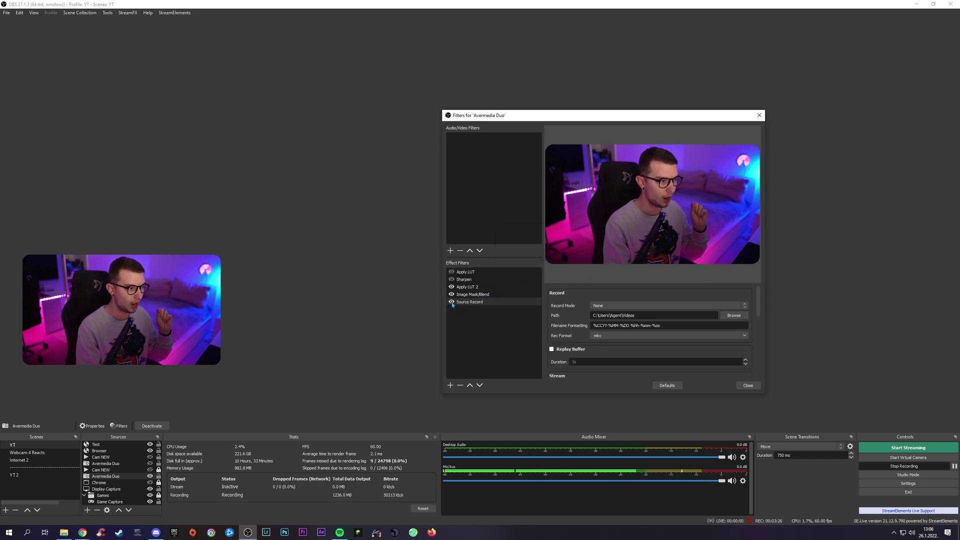
click(452, 302)
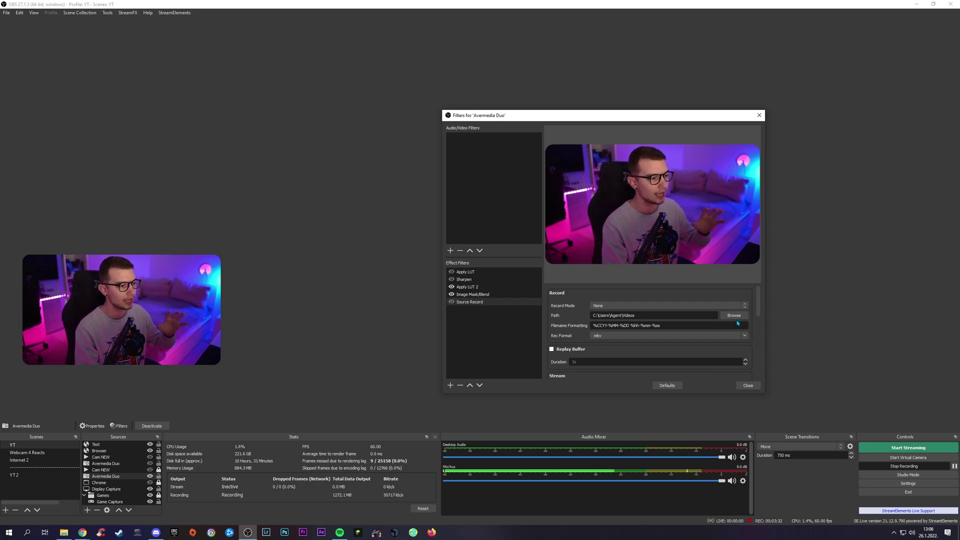
- Set the Source Record filter's record mode to Recording
scroll(555, 335, down, 5)
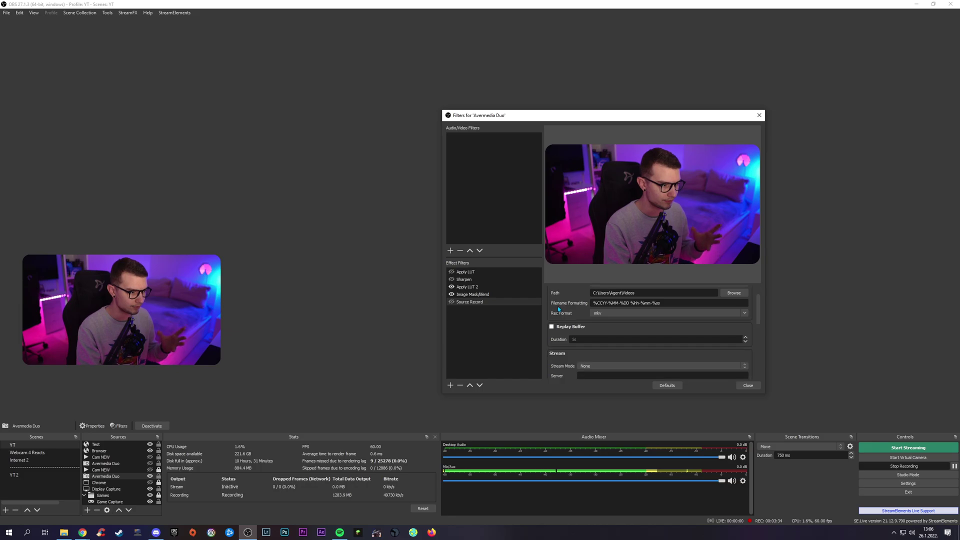
scroll(551, 345, down, 3)
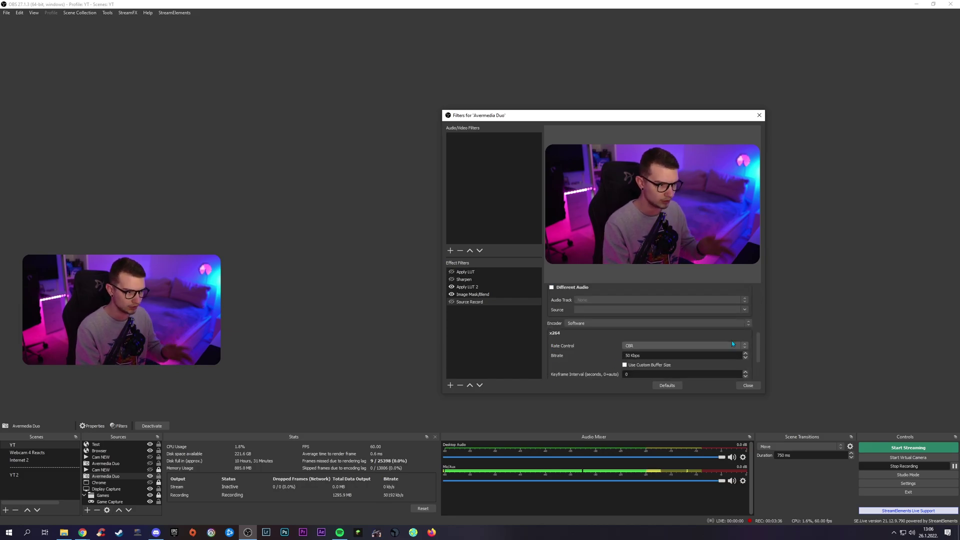
drag(759, 344, 763, 293)
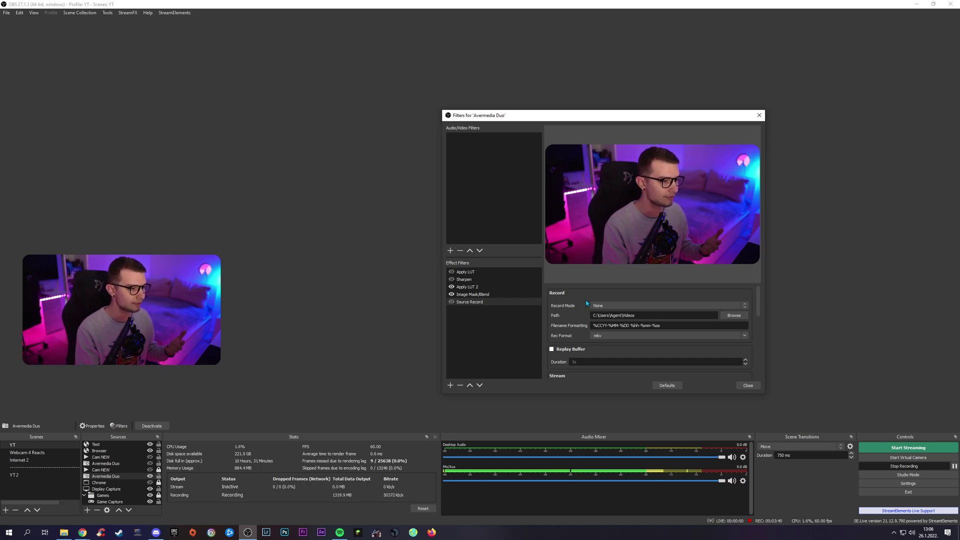
click(603, 306)
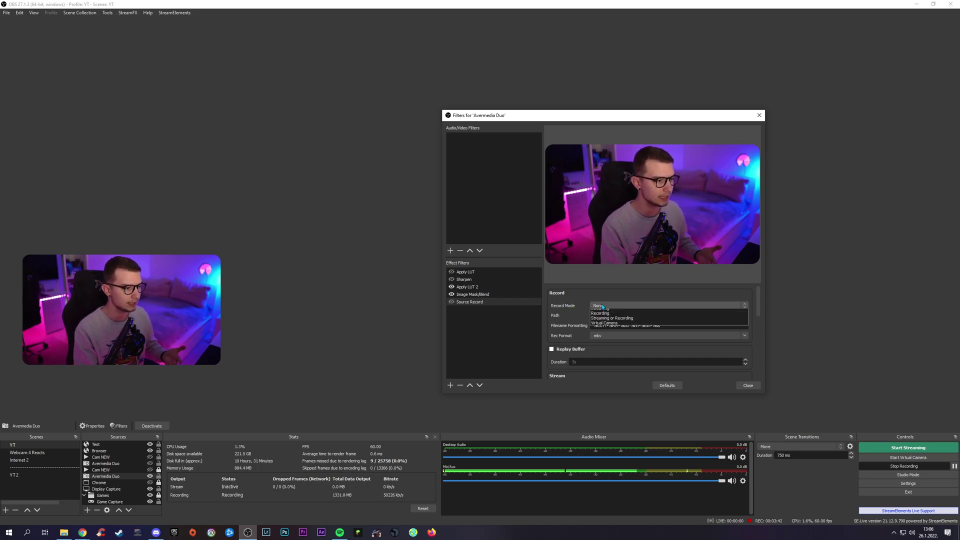
click(604, 311)
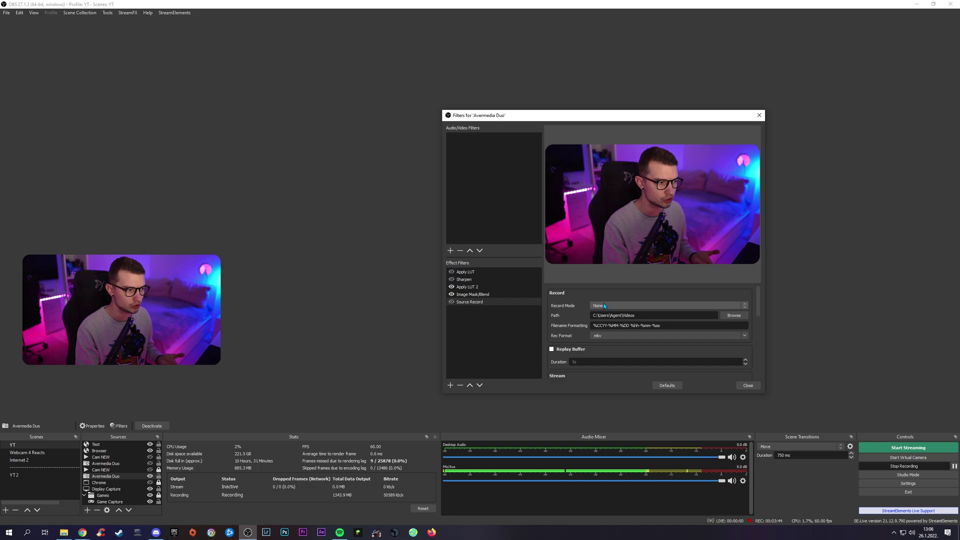
click(604, 306)
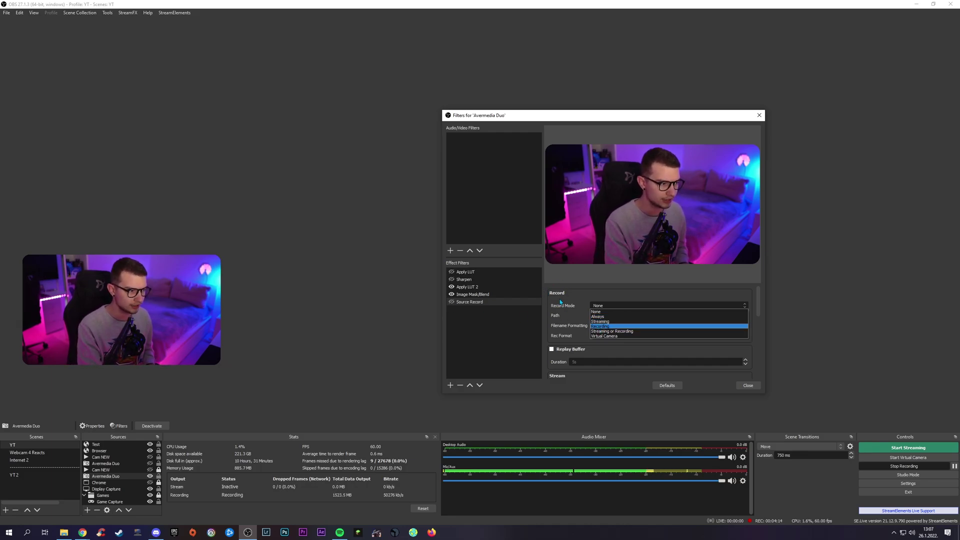
click(600, 327)
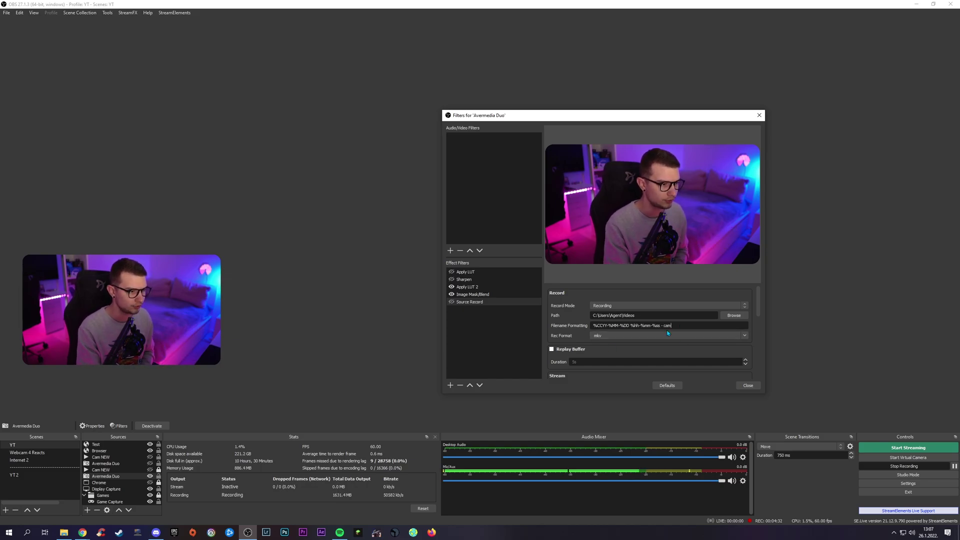
- Remove the "-cam" suffix from the end of the recording's filename formatting
key(BackSpace)
key(BackSpace)
key(BackSpace)
key(BackSpace)
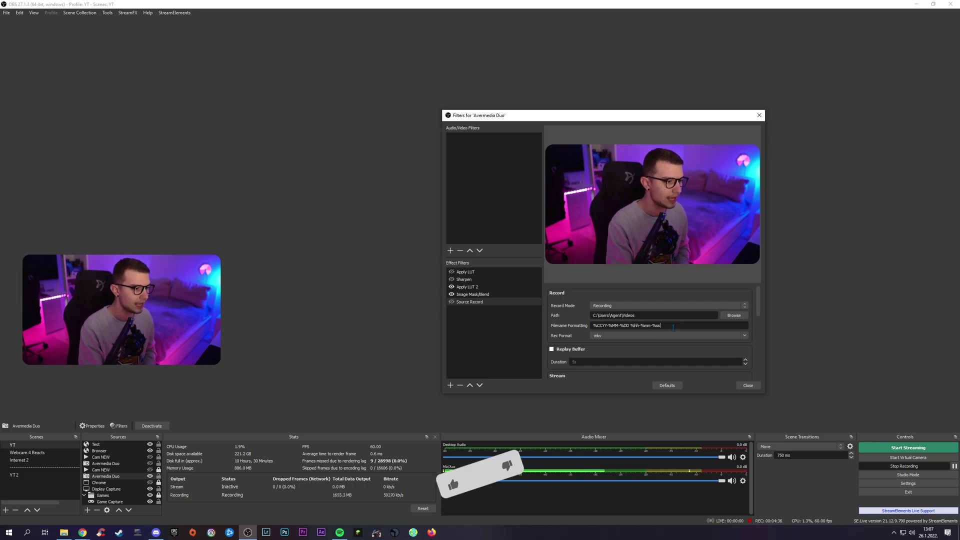
- Examine the filter's recording formats, replay buffer, stream mode choices and different audio options
click(599, 336)
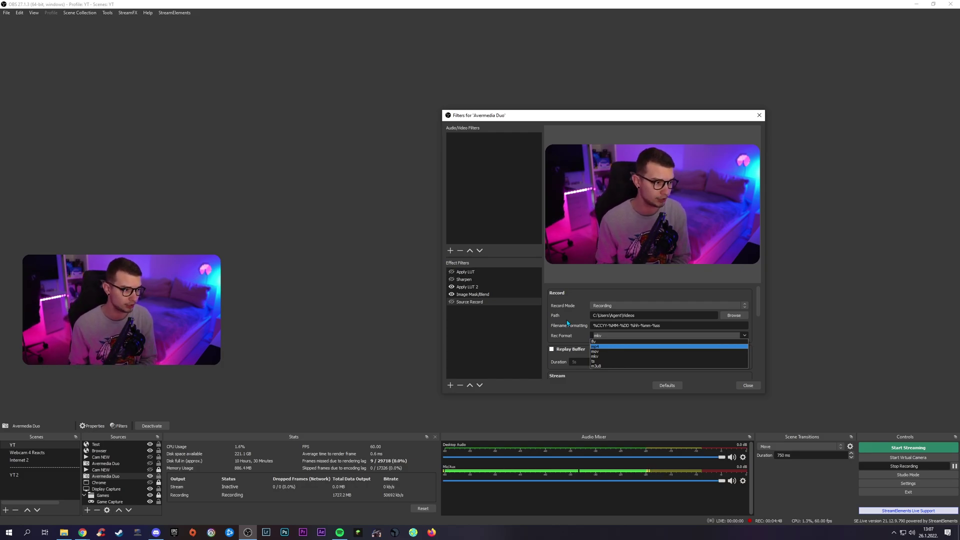
click(593, 335)
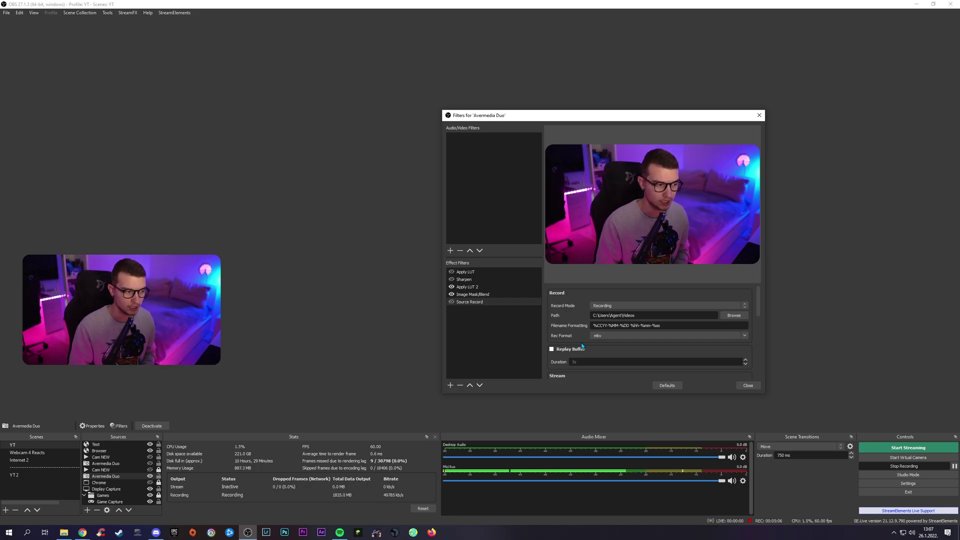
scroll(582, 345, down, 1)
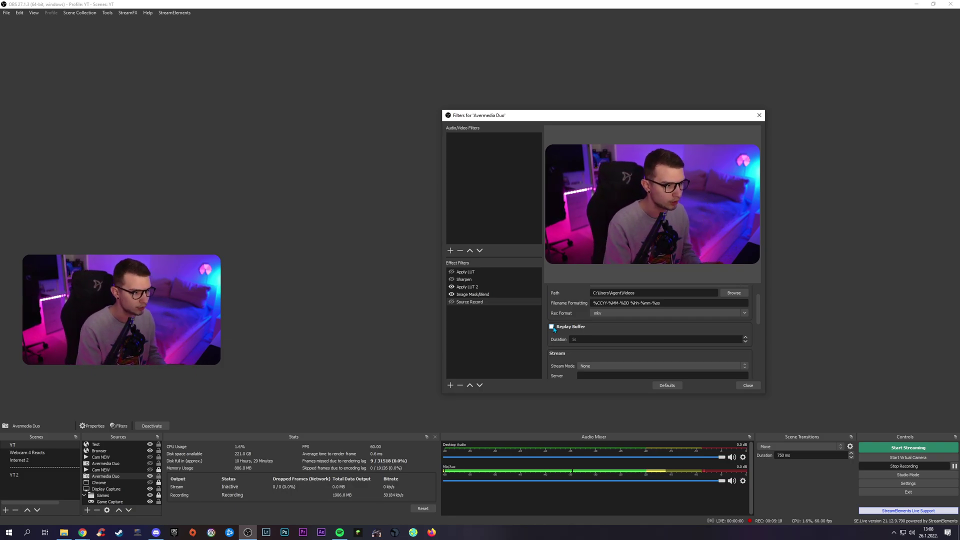
scroll(550, 350, down, 1)
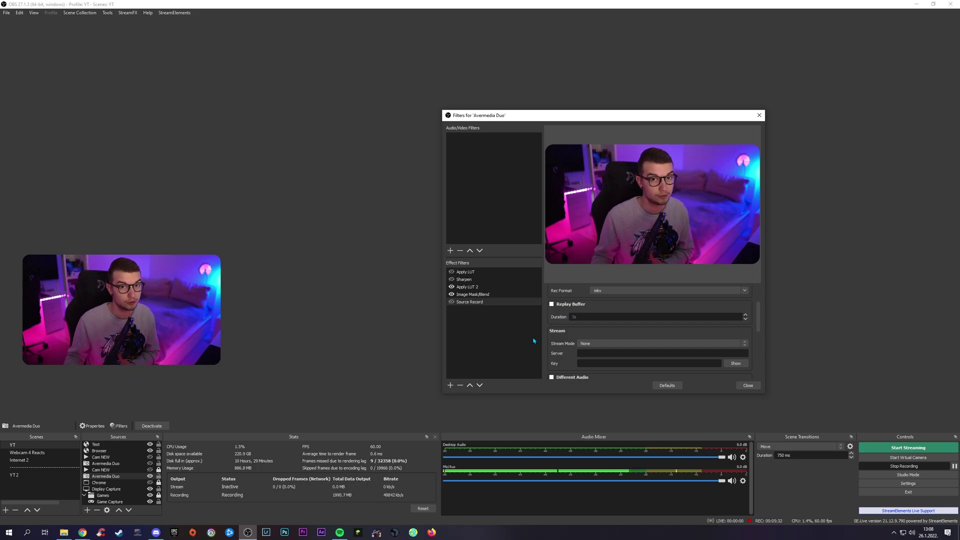
click(588, 343)
click(591, 344)
click(594, 343)
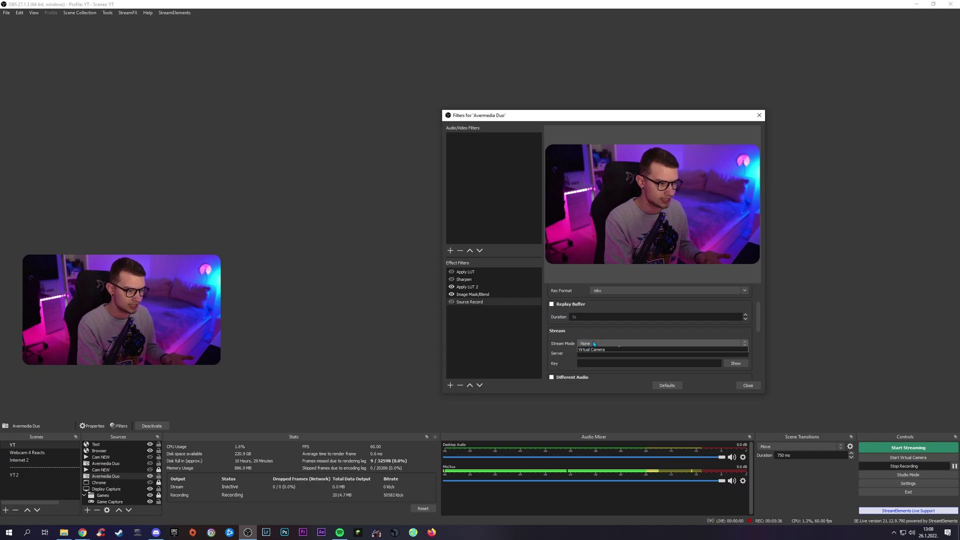
click(625, 348)
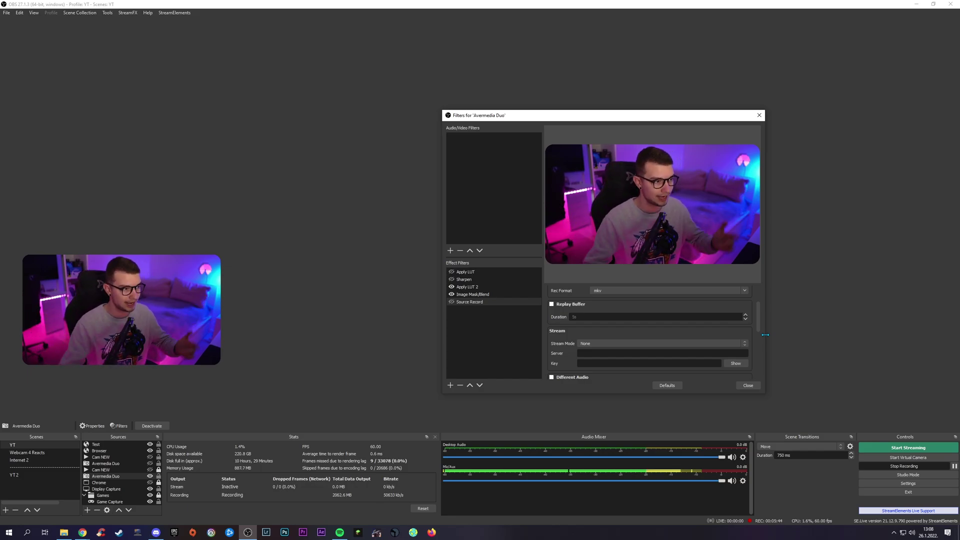
scroll(569, 360, down, 1)
scroll(564, 355, down, 1)
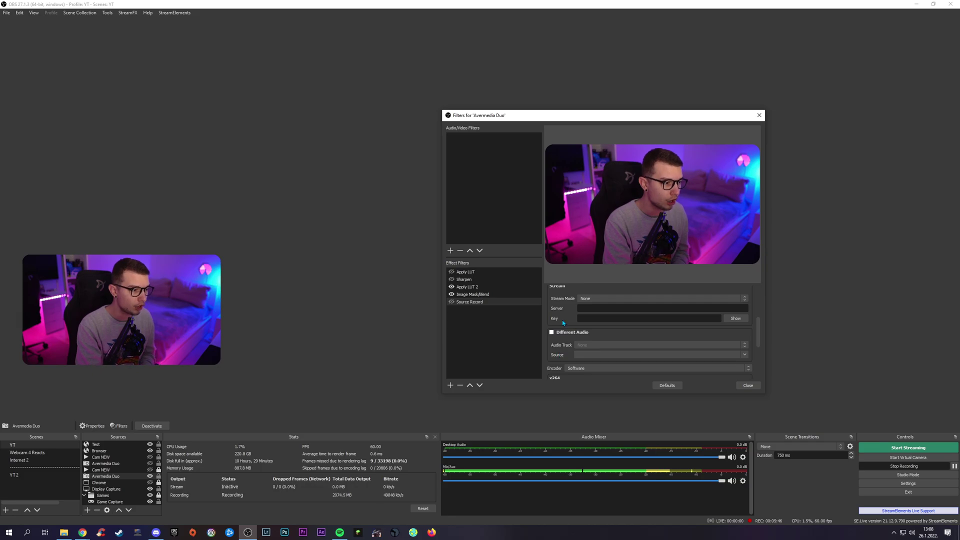
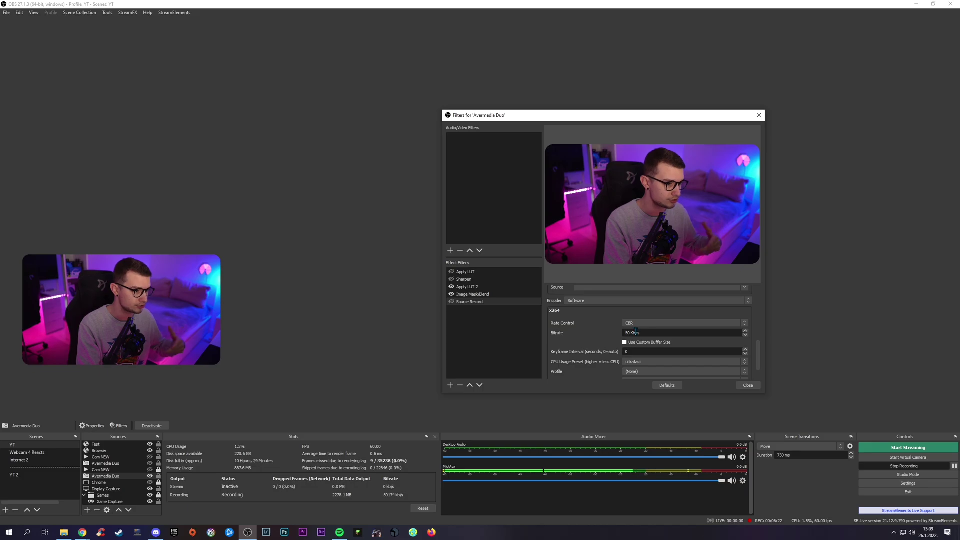
- Check the encoder choices against the Known issues section of the Source Record page in the web browser
click(577, 302)
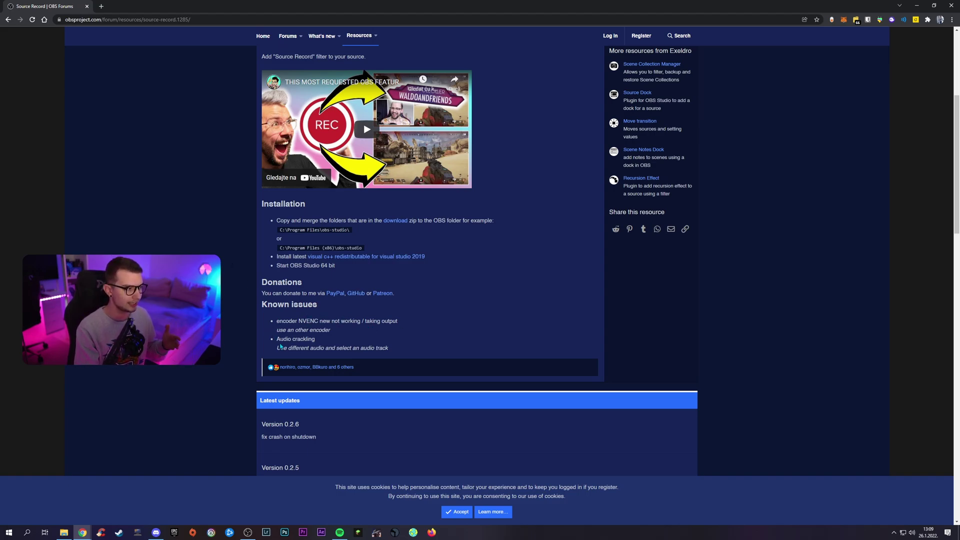
drag(277, 330, 334, 331)
drag(278, 340, 316, 340)
click(335, 348)
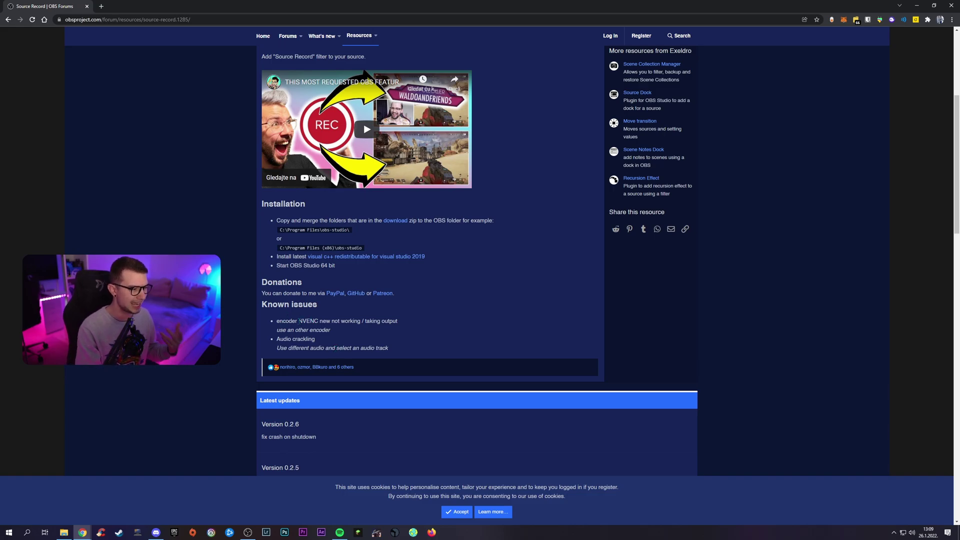
scroll(467, 330, up, 5)
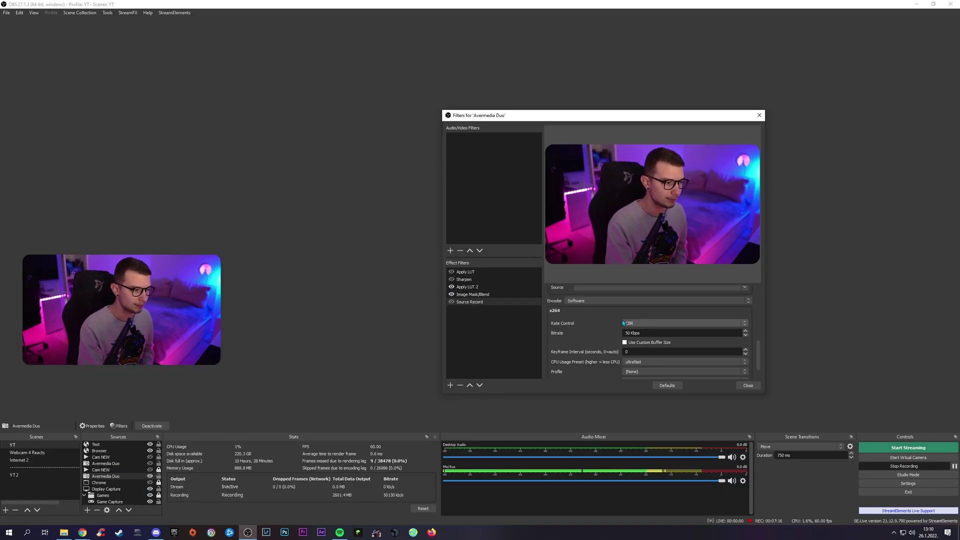
- Back in OBS, set the Source Record filter's encoder to NVENC and its bitrate to 6000 Kbps
click(574, 301)
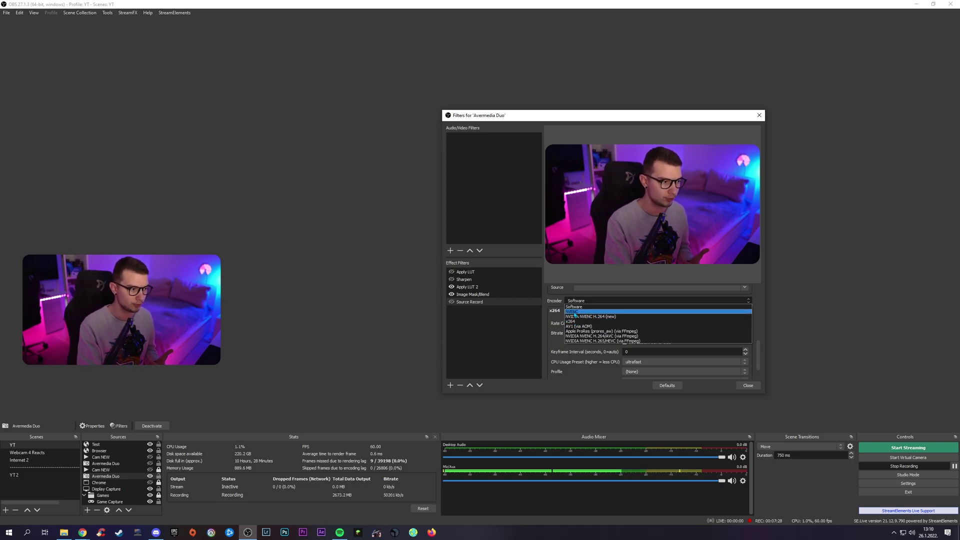
click(578, 313)
click(640, 325)
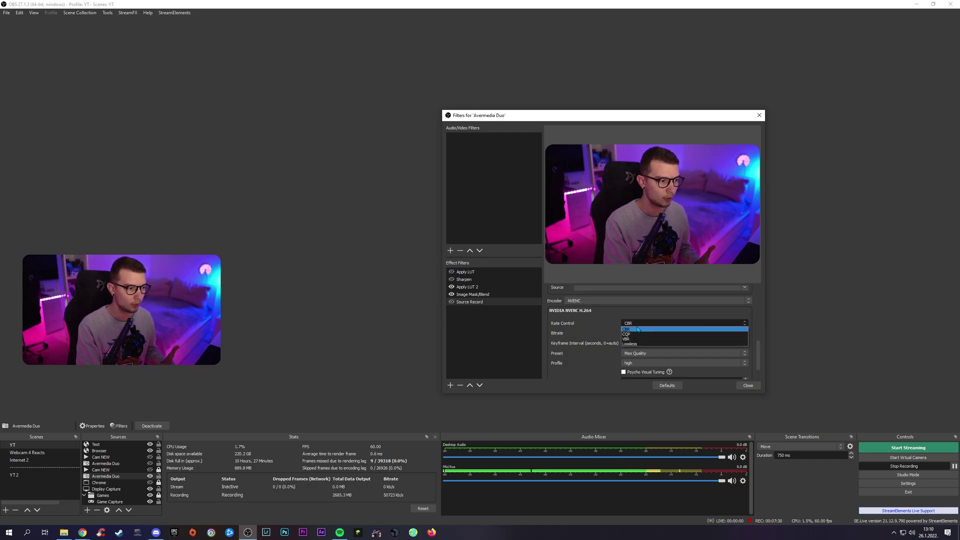
click(657, 352)
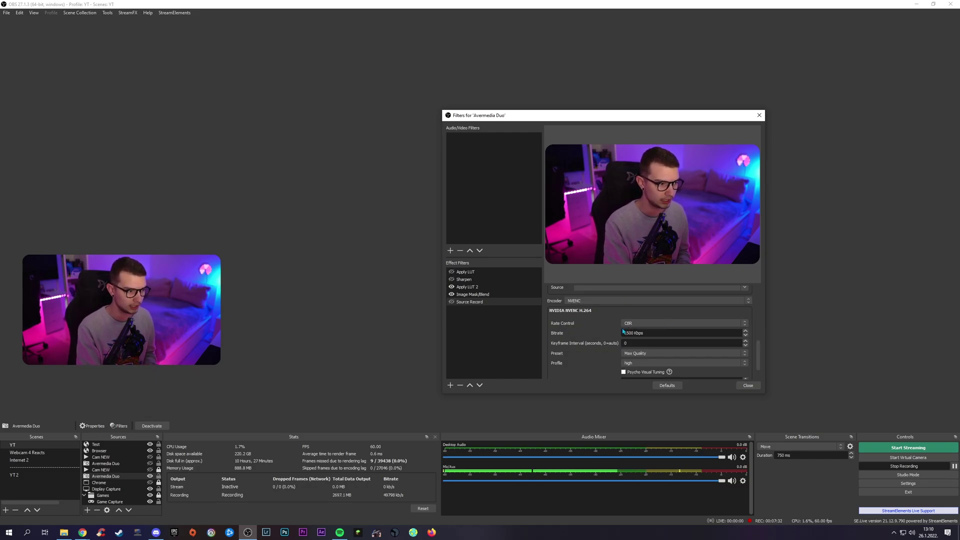
drag(633, 332, 613, 331)
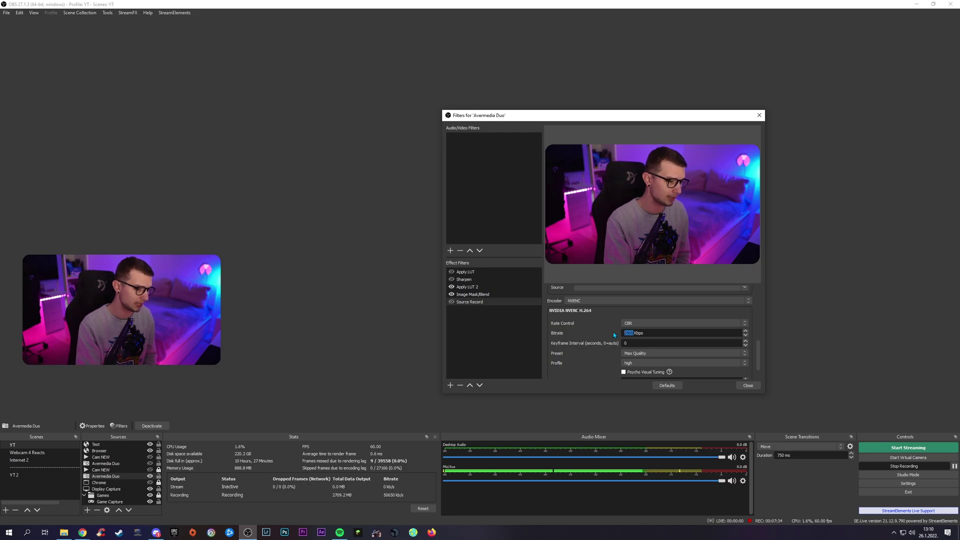
text(5000)
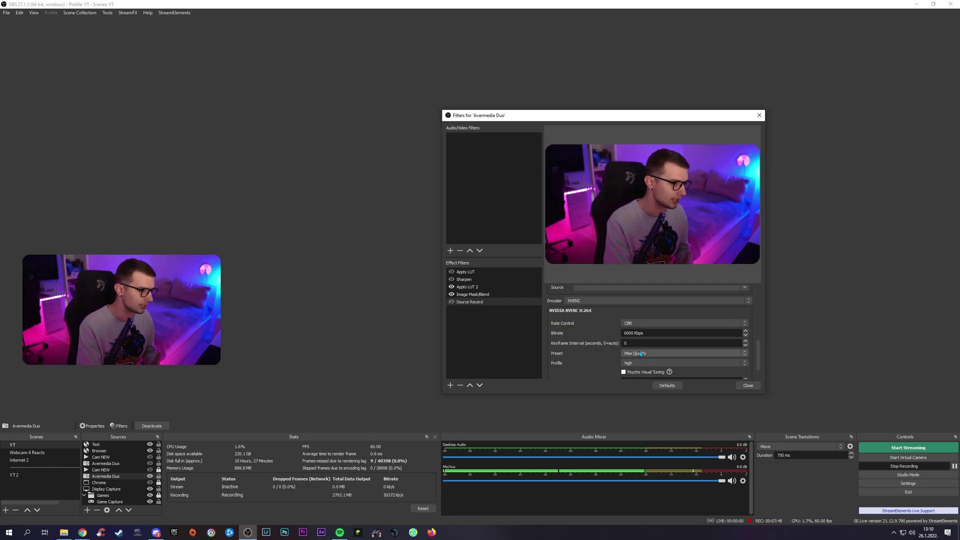
- Set Max B-frames to 2, enable the webcam's Source Record filter, and close its filter settings
scroll(599, 350, down, 2)
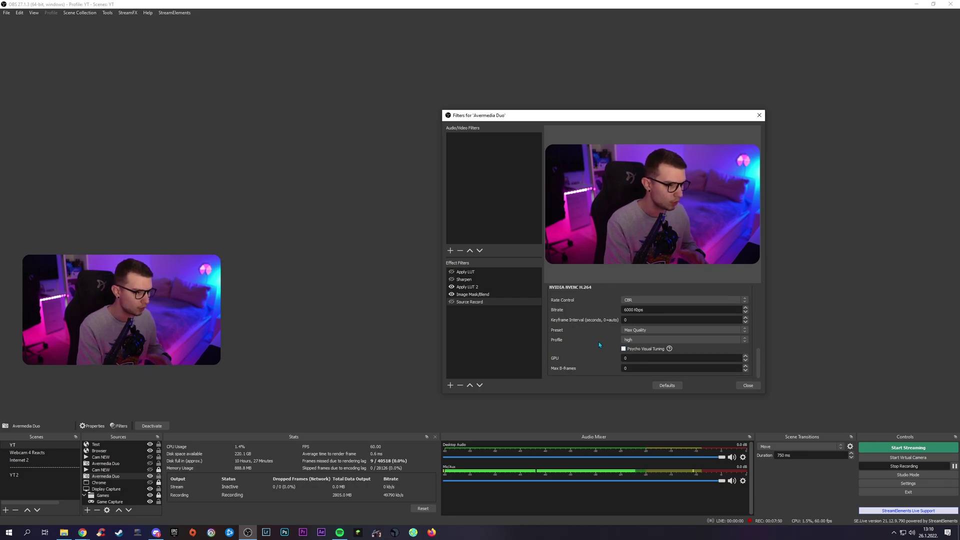
click(636, 370)
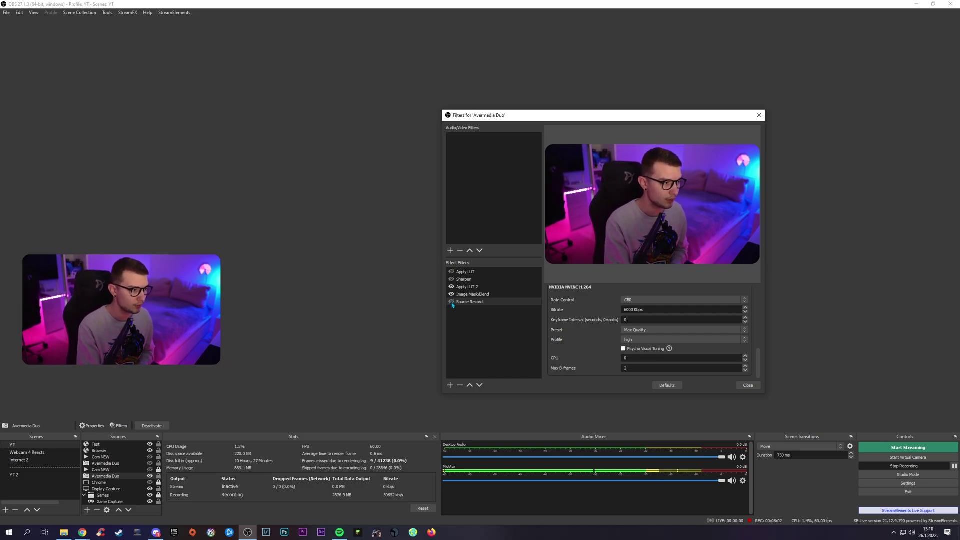
scroll(575, 330, up, 5)
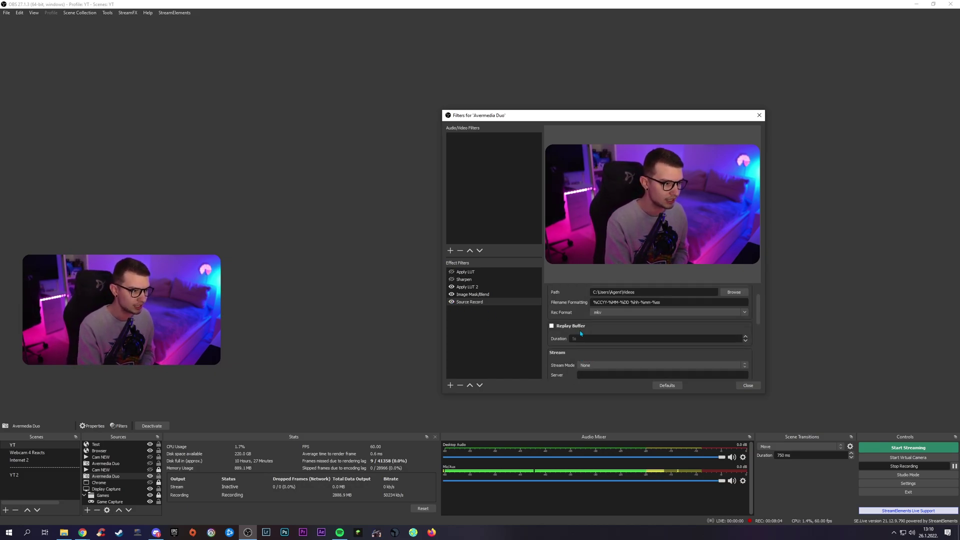
scroll(581, 333, up, 1)
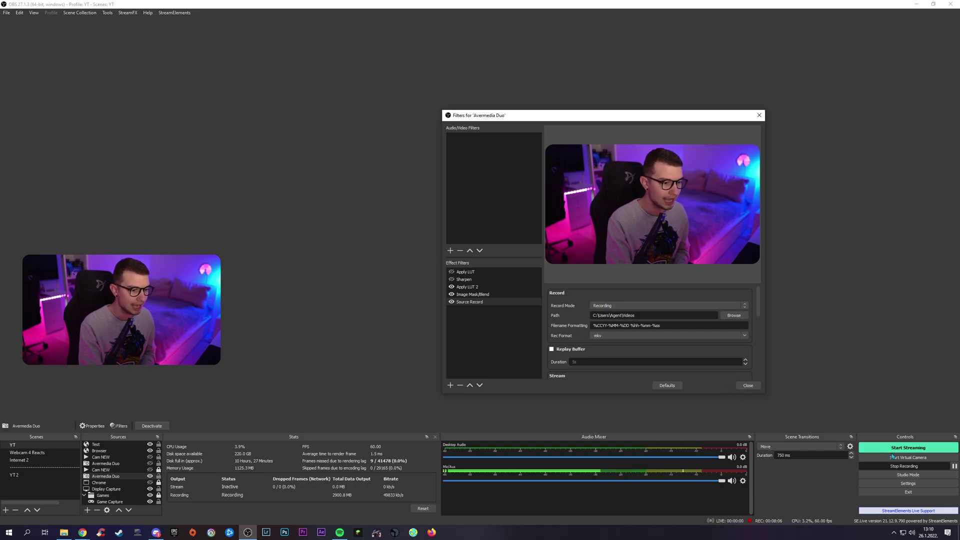
click(747, 386)
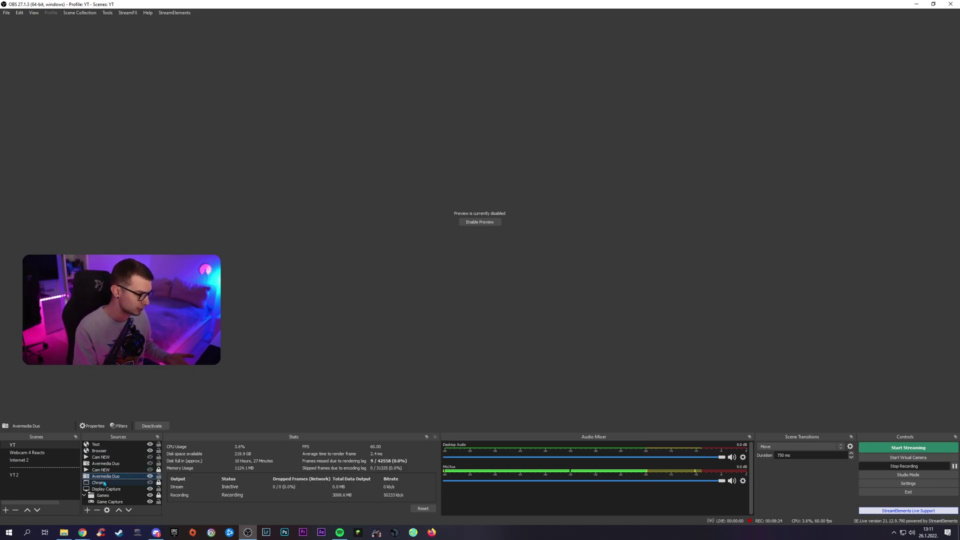
- Add a Source Record filter with the default name to the Game Capture source
right_click(112, 501)
click(125, 489)
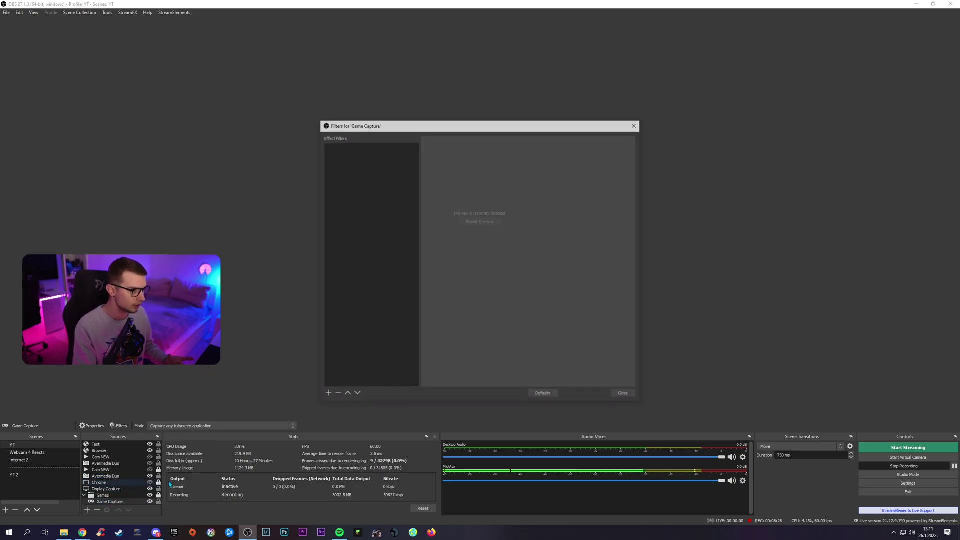
click(327, 394)
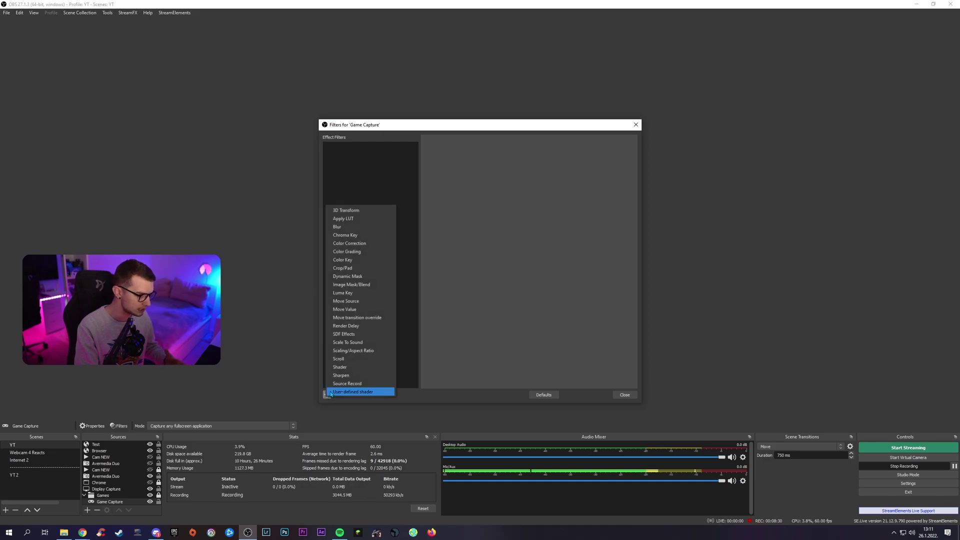
click(347, 383)
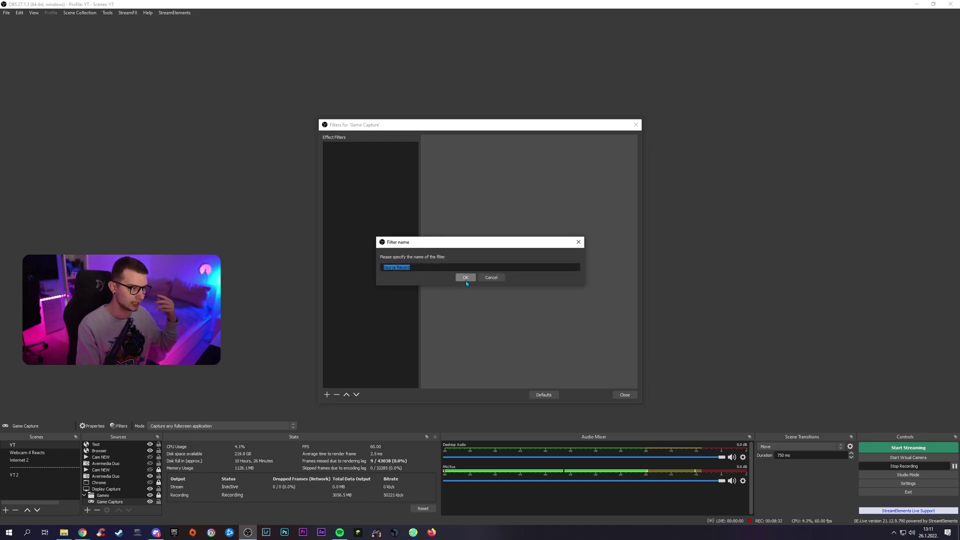
click(465, 277)
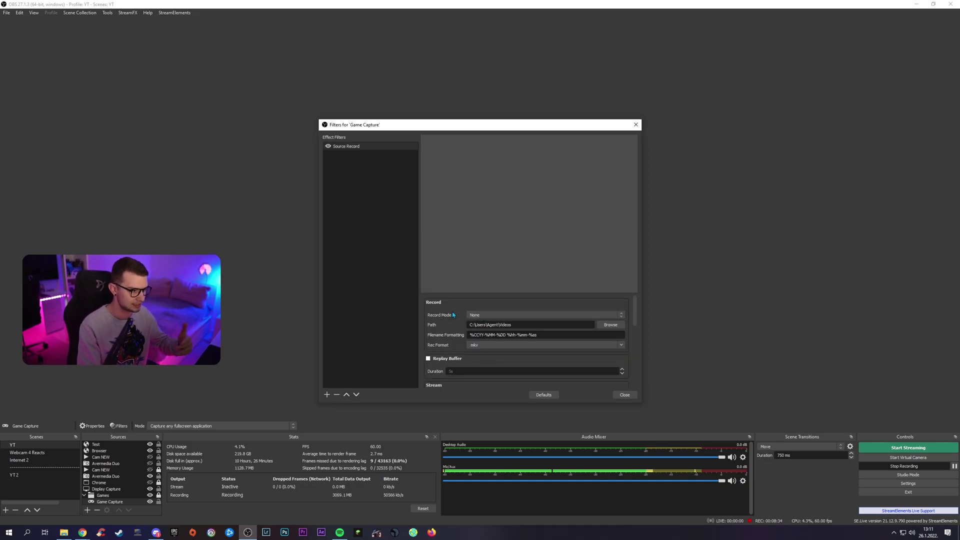